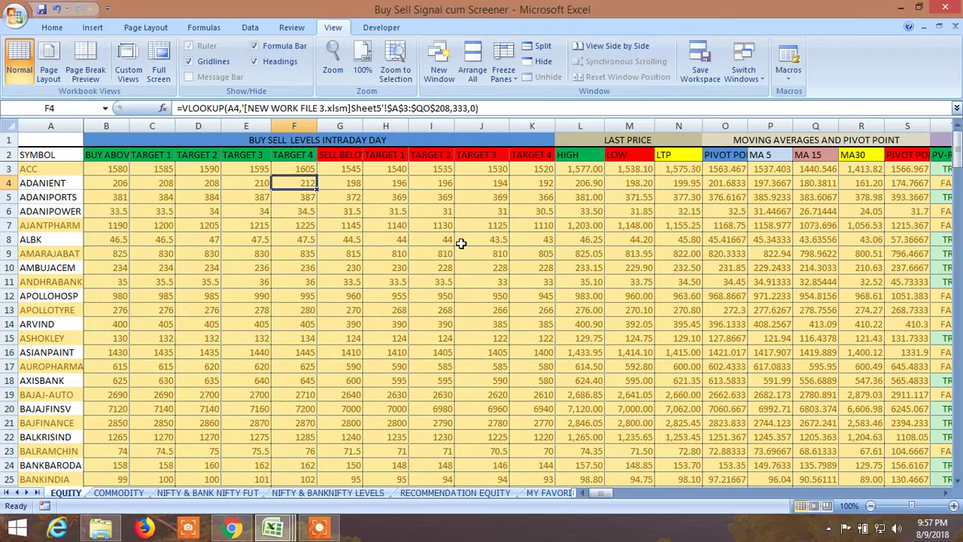
Turn on AutoFilter for header row 2 of the EQUITY sheet.
left_click(9, 155)
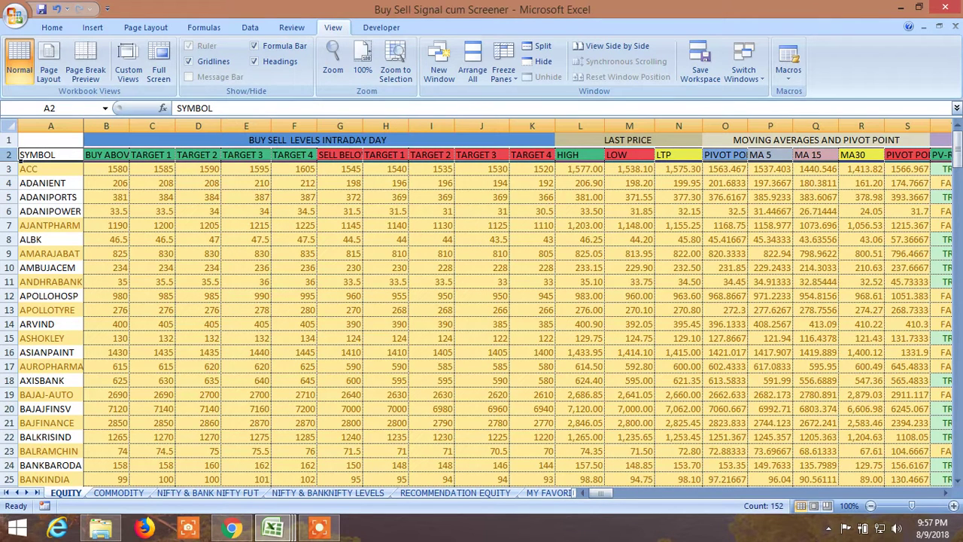
left_click(250, 27)
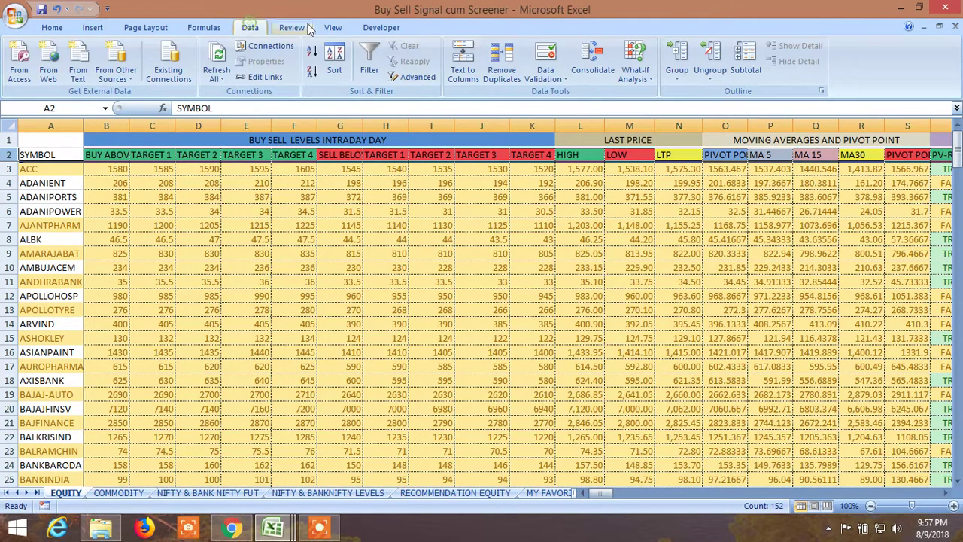
left_click(367, 56)
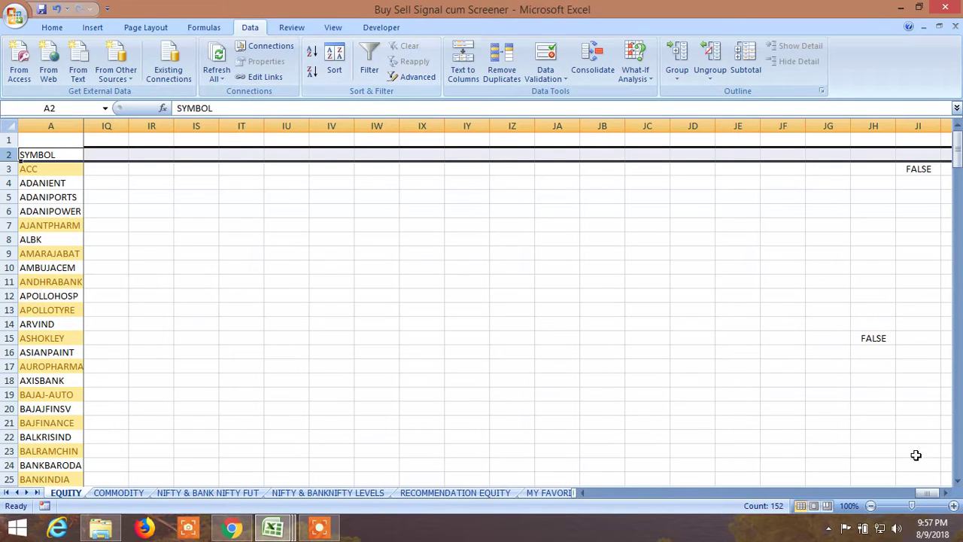
left_click(905, 492)
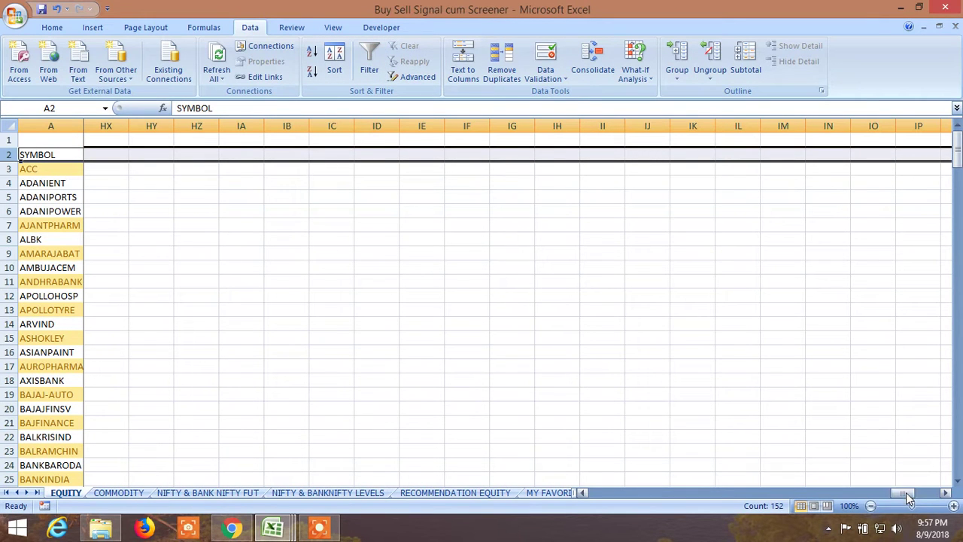
left_click_drag(897, 494, 793, 503)
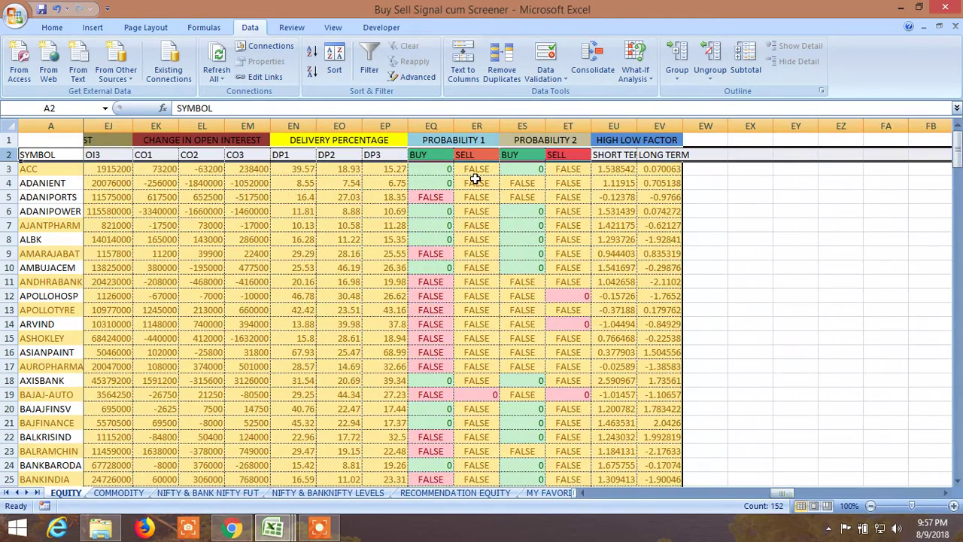
left_click(374, 64)
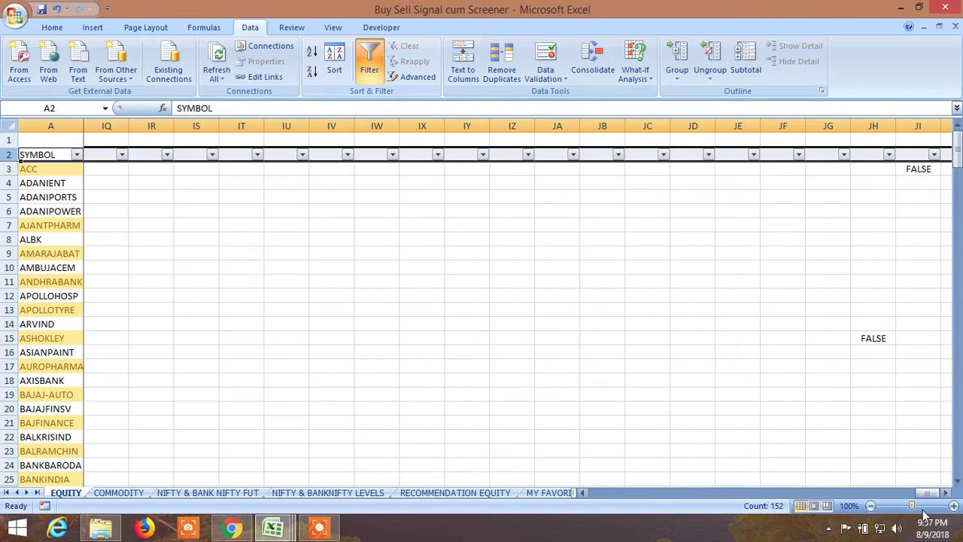
Filter the one-week new high column under NEW HIGH LOWS to exclude FALSE and keep only 0.
left_click_drag(919, 496, 745, 496)
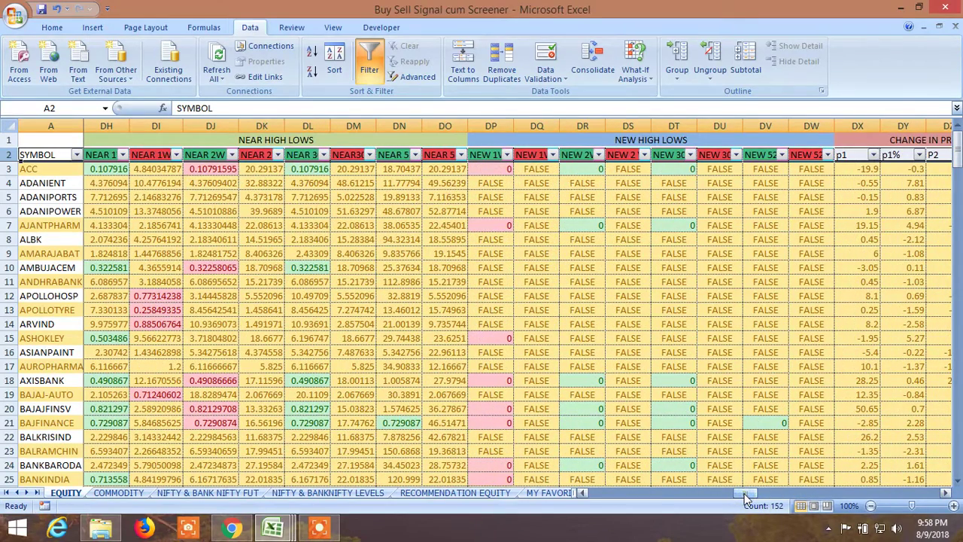
left_click(507, 155)
left_click(507, 155)
left_click(509, 156)
left_click(394, 289)
left_click(424, 393)
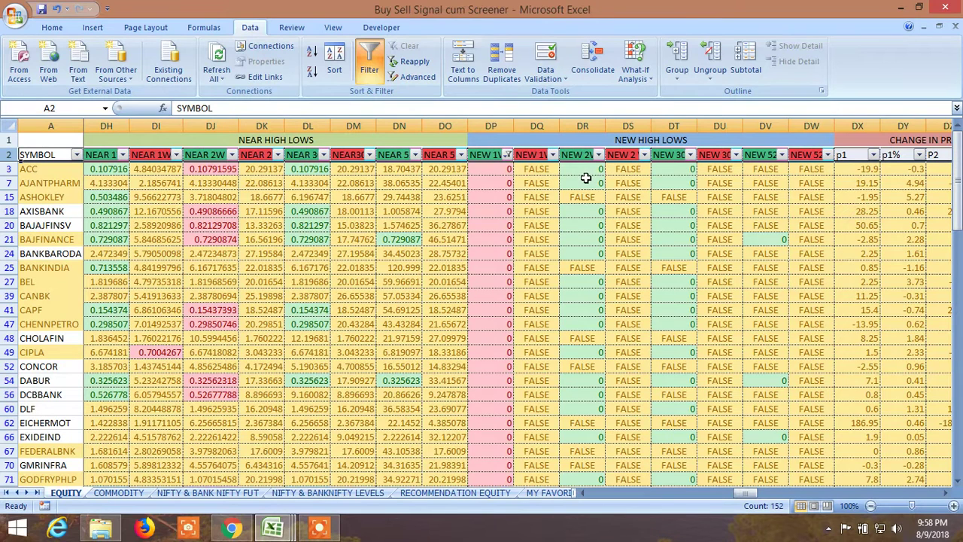
Filter the NEW 2W HIGH column to exclude FALSE and keep only 0.
left_click(598, 154)
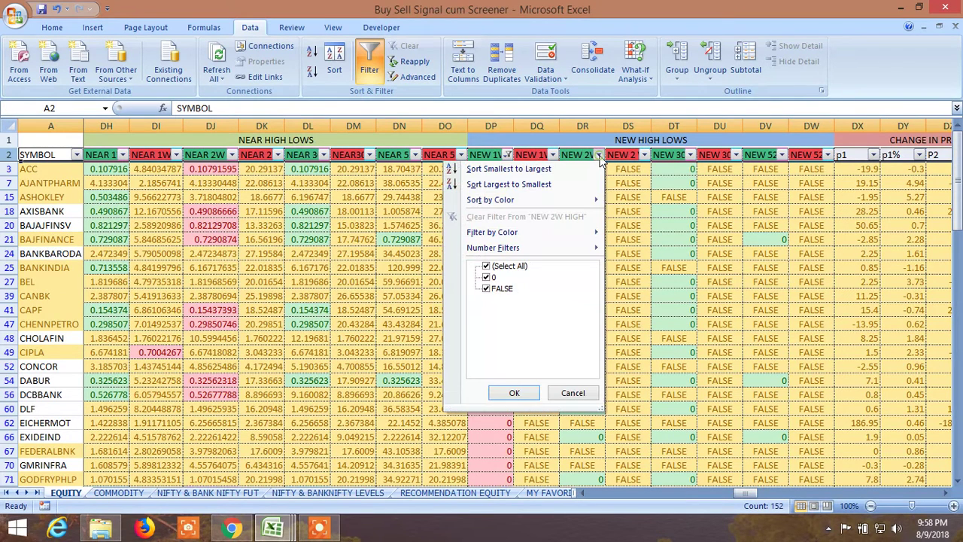
left_click(486, 289)
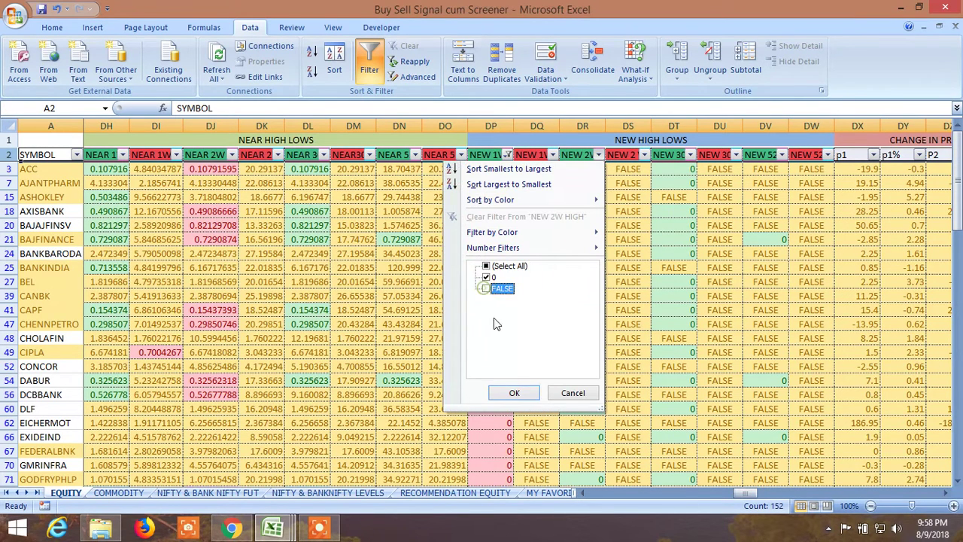
left_click(513, 393)
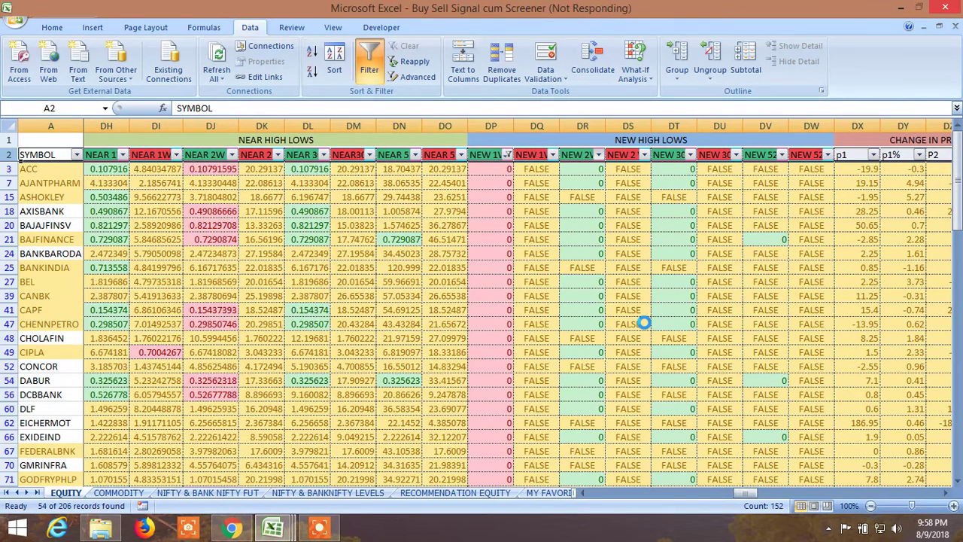
Filter the green NEW 30 high column under NEW HIGH LOWS to exclude FALSE and keep only 0.
left_click(690, 155)
key("Escape")
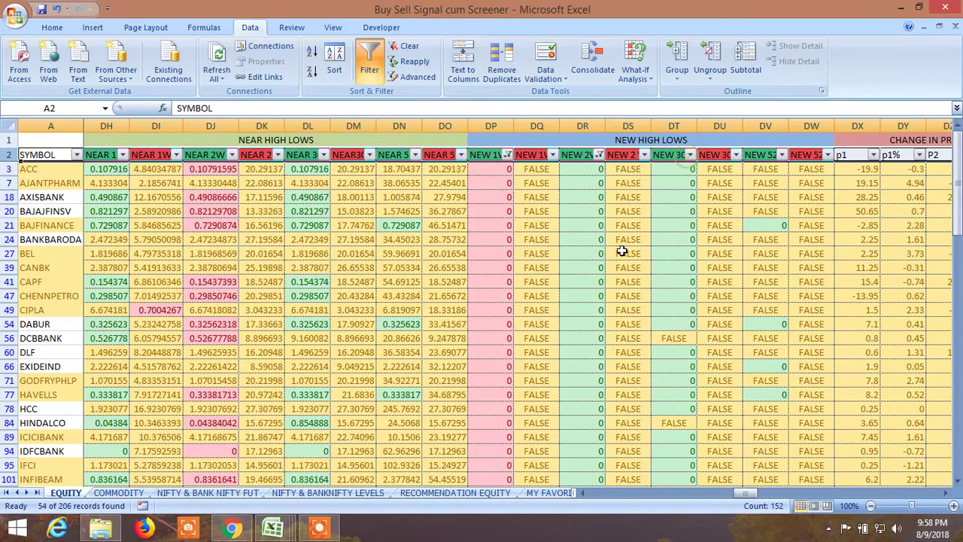
left_click(690, 155)
left_click(576, 288)
left_click(605, 393)
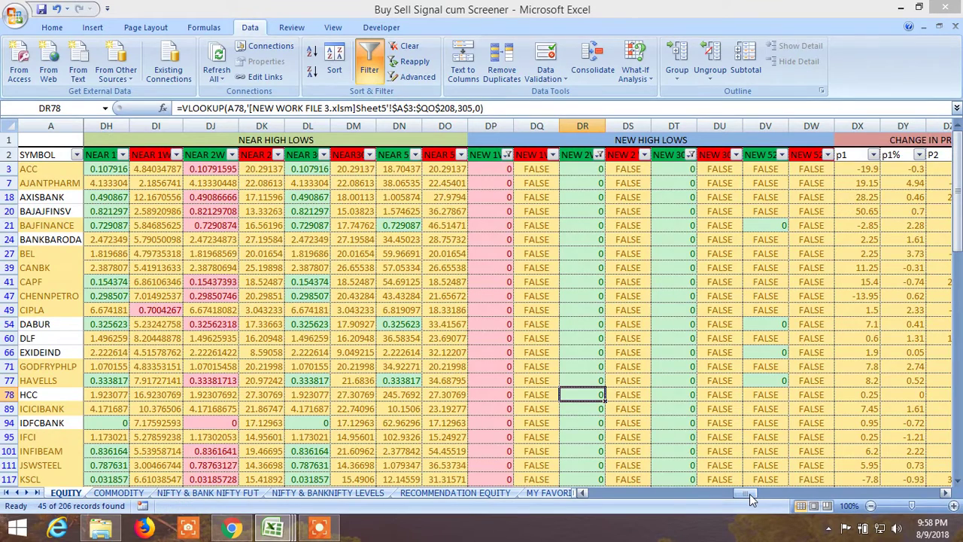
Filter the BUY column under PROBABILITY 1 to keep only 0, and look through the remaining stocks.
left_click_drag(749, 494, 782, 492)
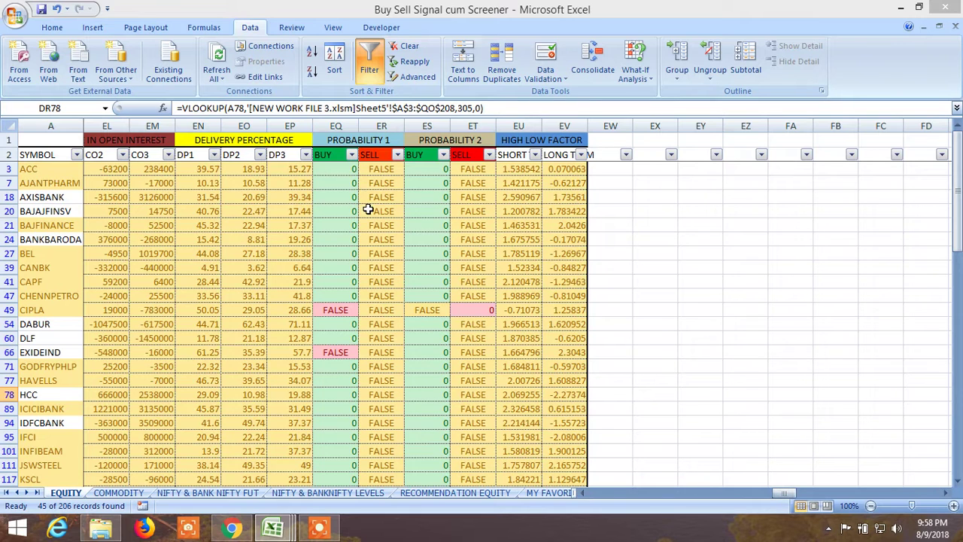
left_click(351, 155)
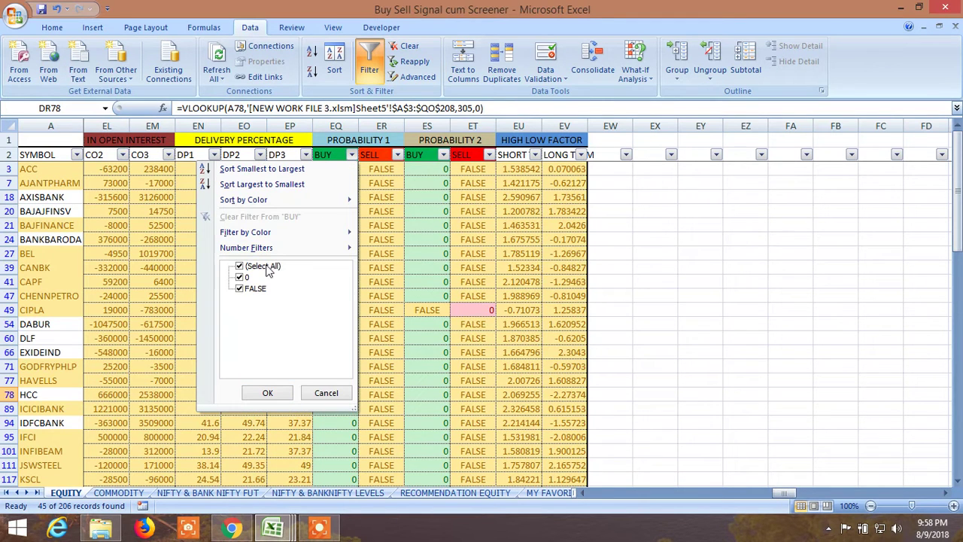
left_click(239, 289)
left_click(267, 391)
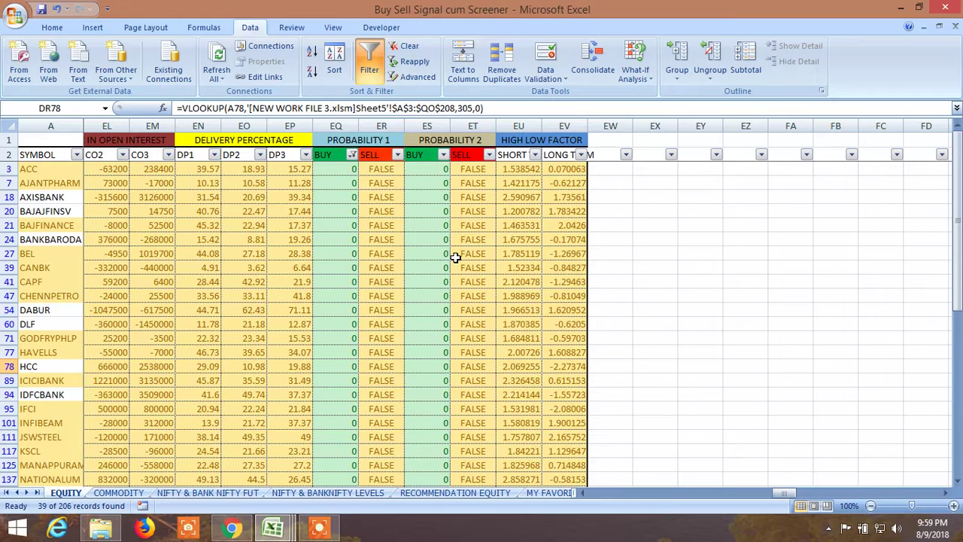
scroll(452, 249, "down", 8)
scroll(452, 279, "up", 8)
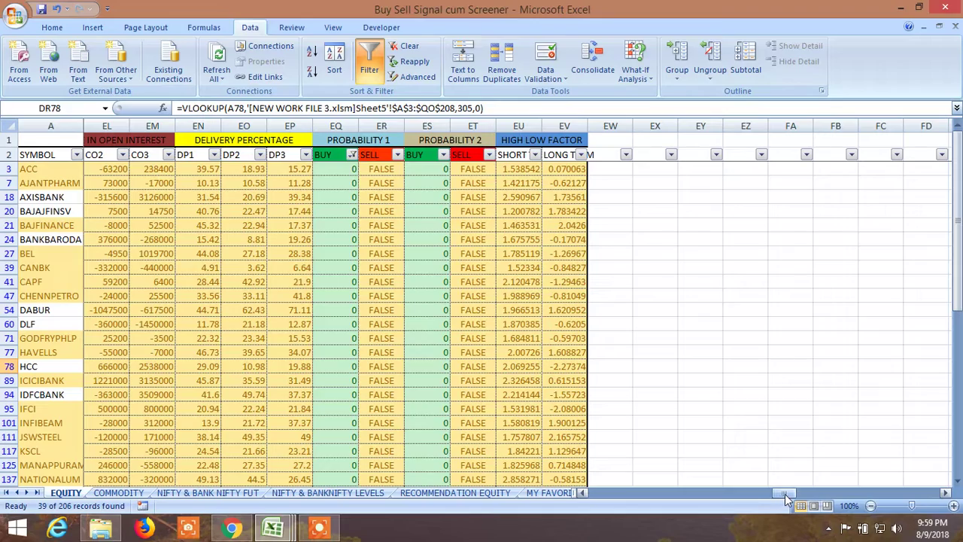
Apply a number filter to the LTP column to show only prices greater than 100.
left_click_drag(785, 498, 596, 497)
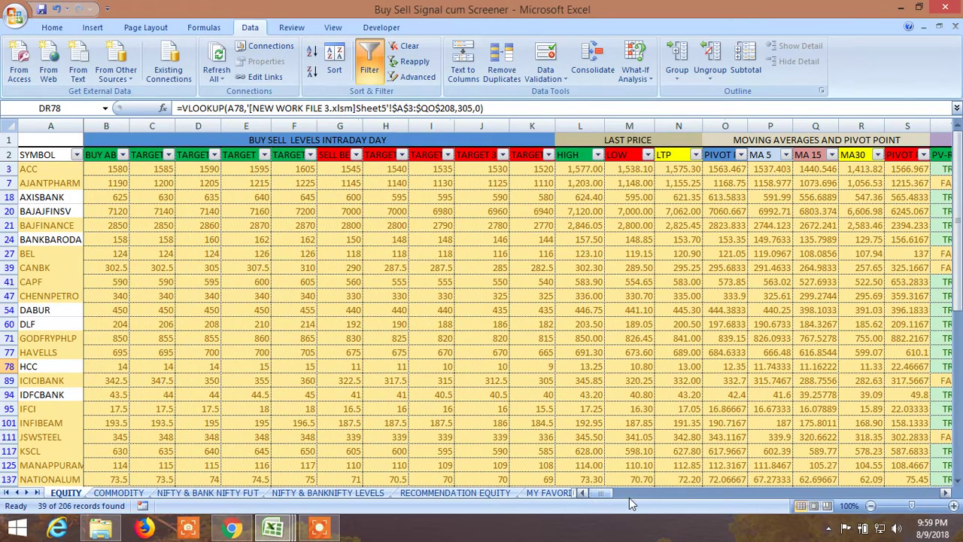
left_click(629, 497)
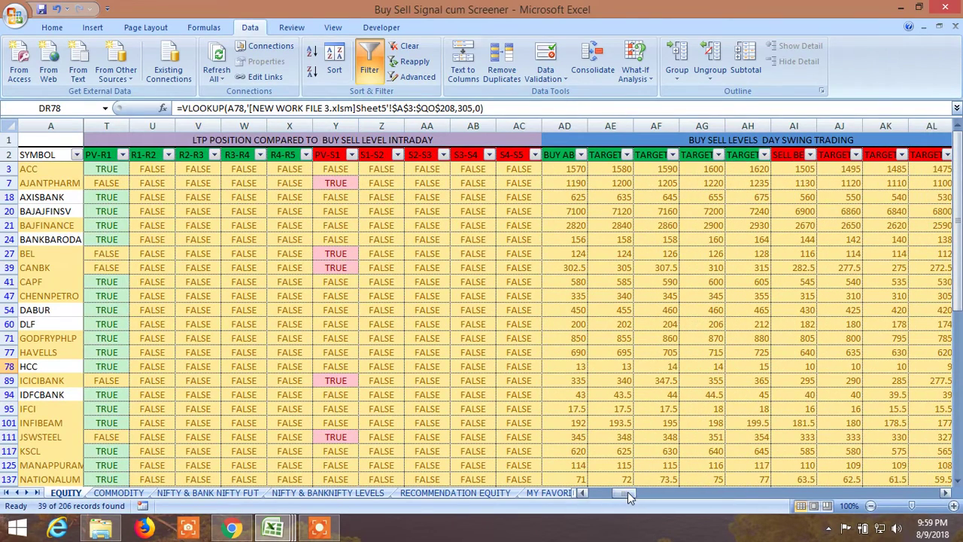
left_click_drag(629, 497, 599, 495)
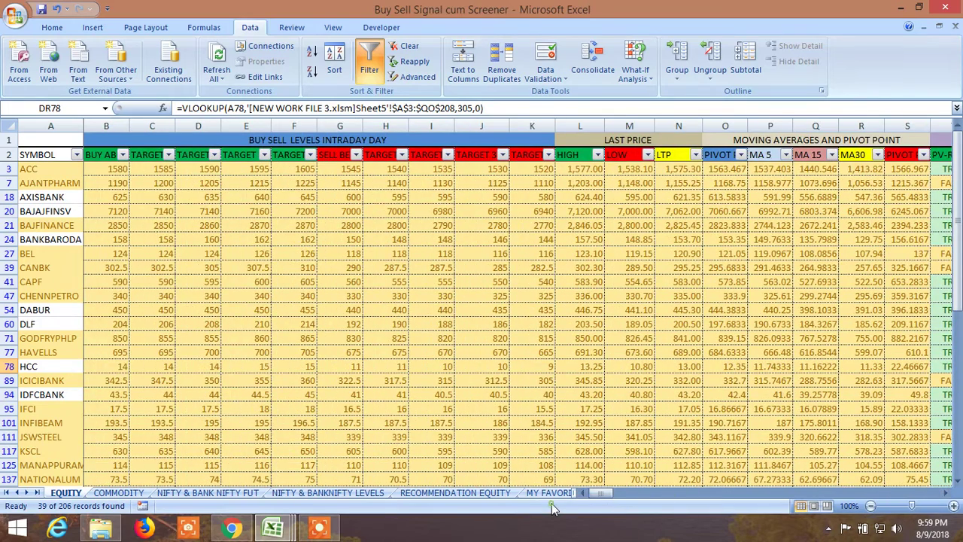
left_click(695, 155)
mouse_move(614, 243)
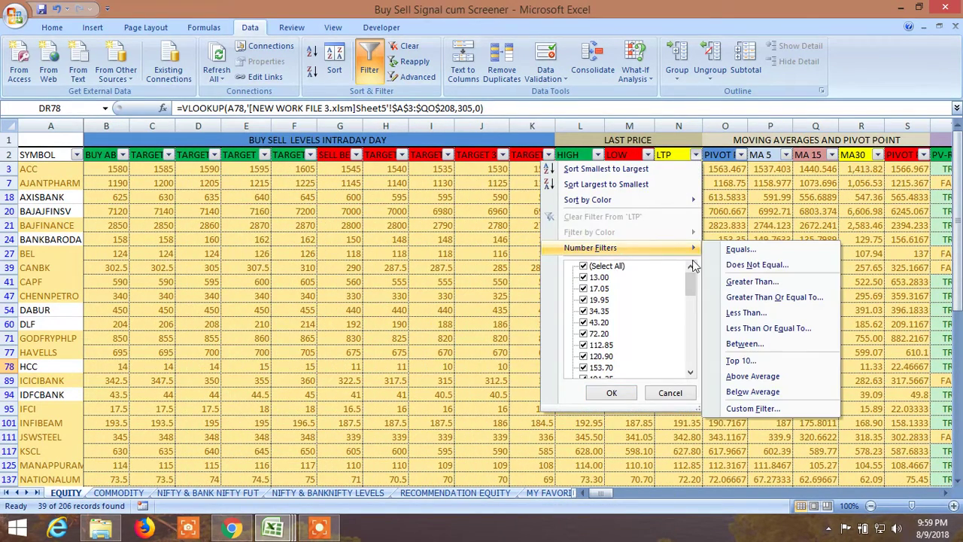
left_click(765, 291)
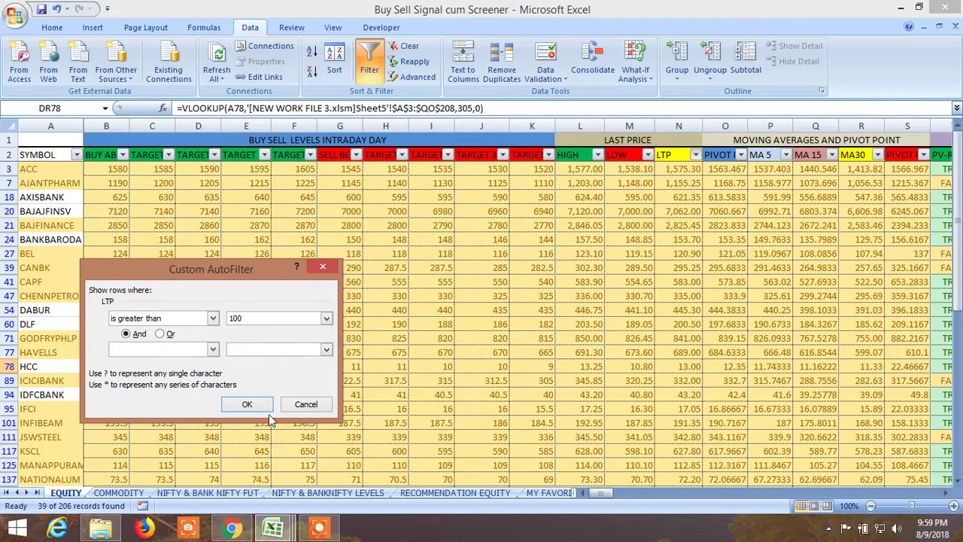
left_click(247, 405)
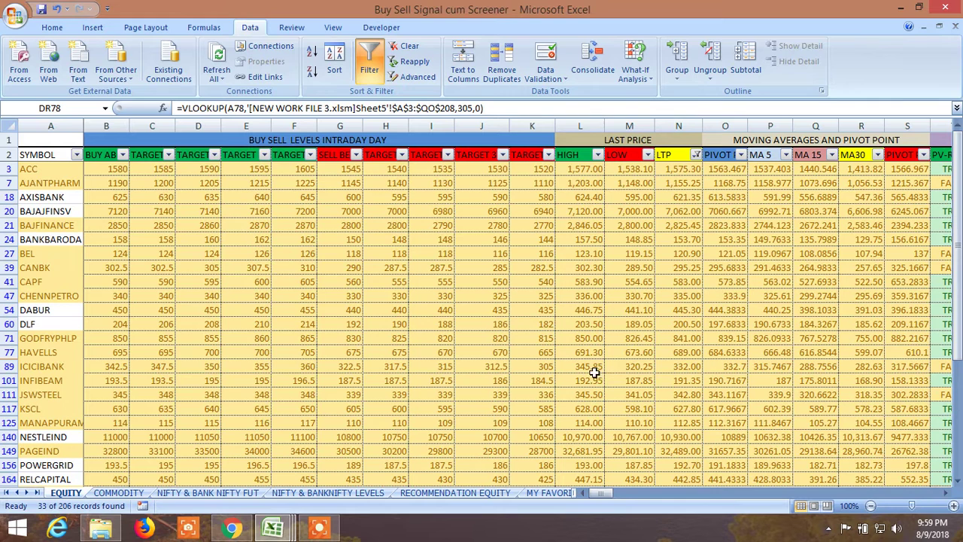
Apply a number filter to the VOLATILITY DAILY column for values greater than or equal to 2.
left_click(618, 491)
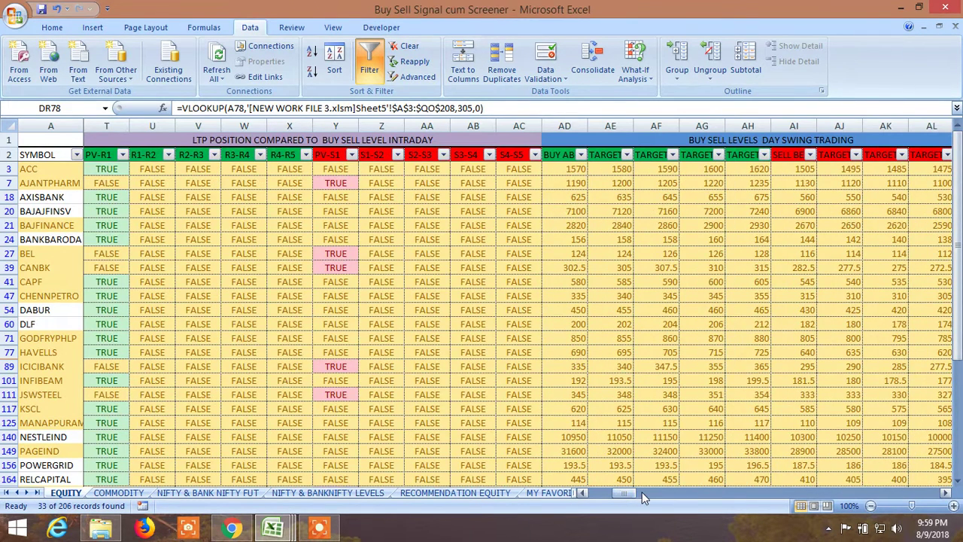
left_click_drag(638, 492, 760, 494)
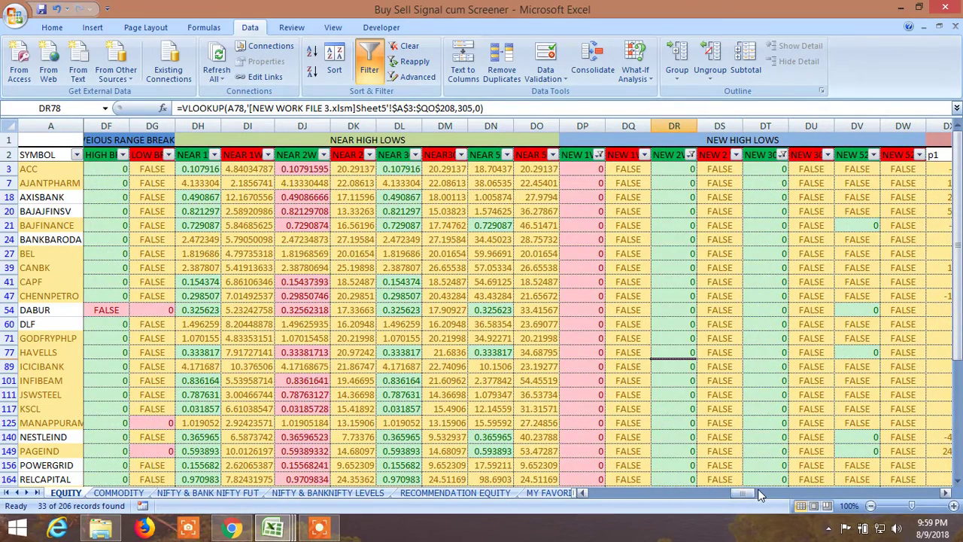
left_click(760, 494)
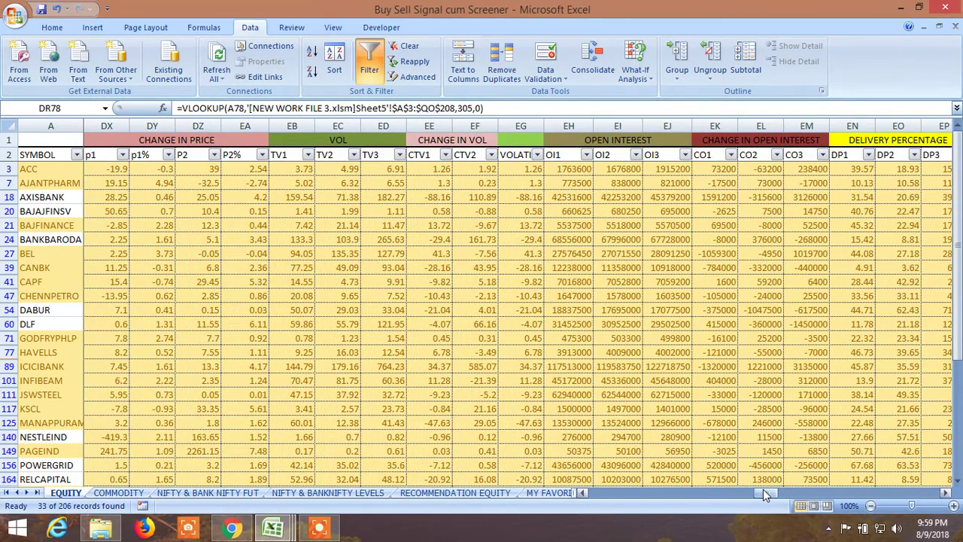
left_click(538, 155)
mouse_move(530, 248)
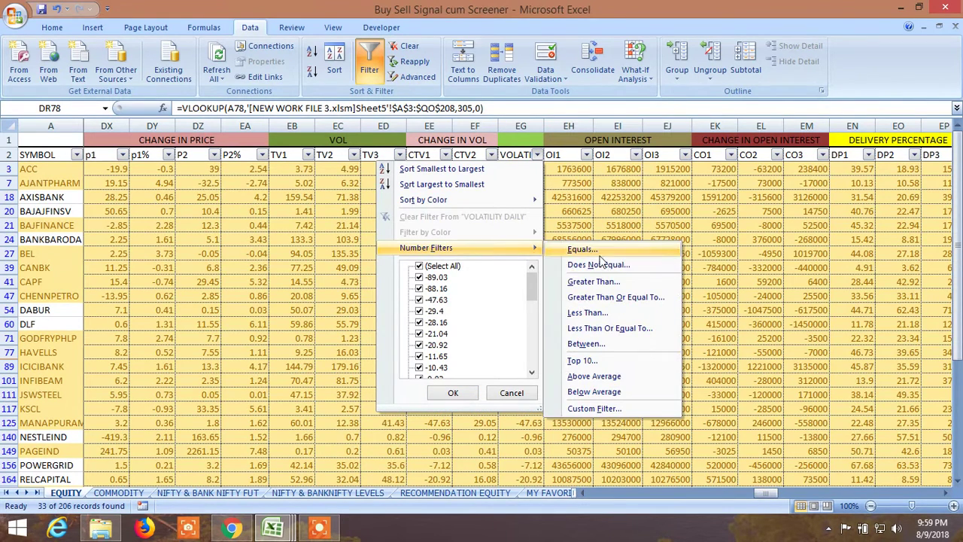
left_click(615, 299)
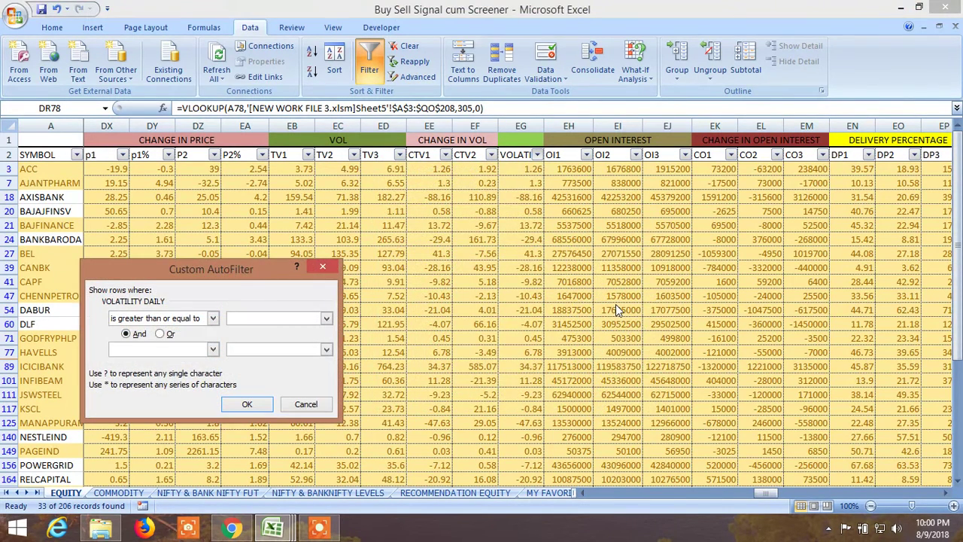
type("2")
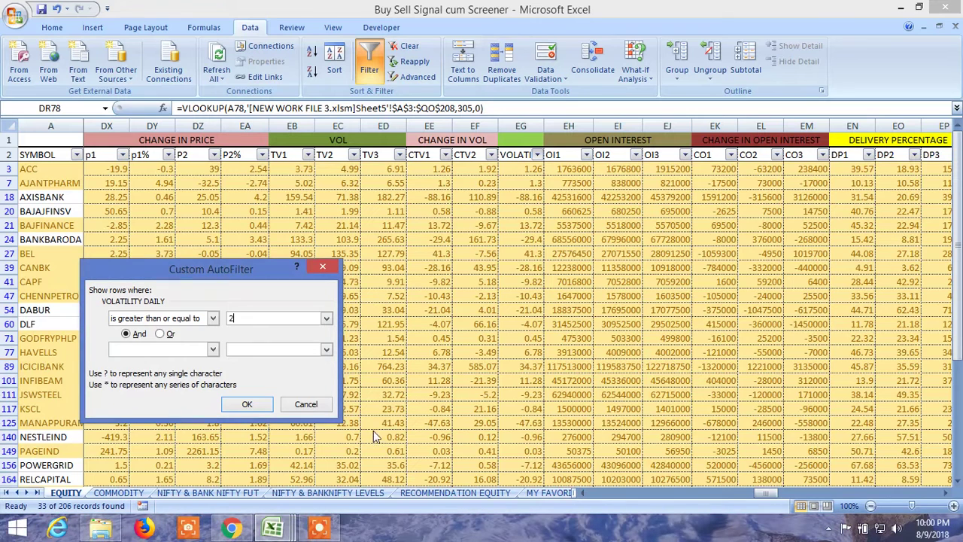
left_click(253, 404)
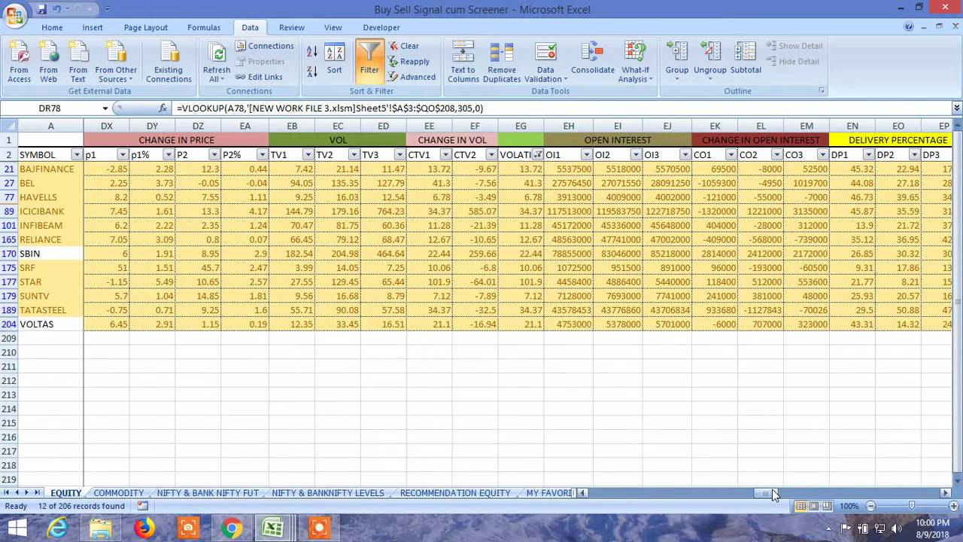
Apply a number filter to the DP3 column under DELIVERY PERCENTAGE for values less than or equal to 20.
left_click_drag(772, 492, 781, 501)
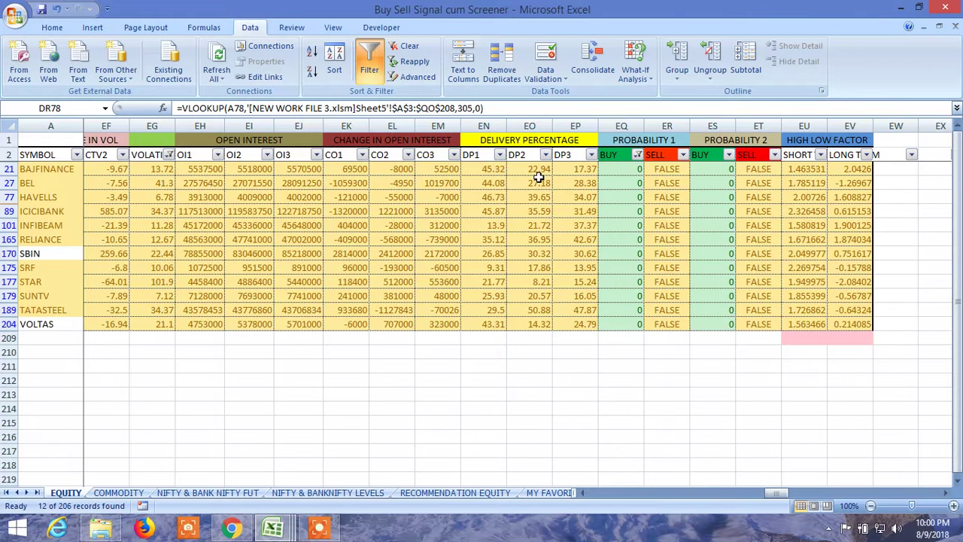
left_click(546, 154)
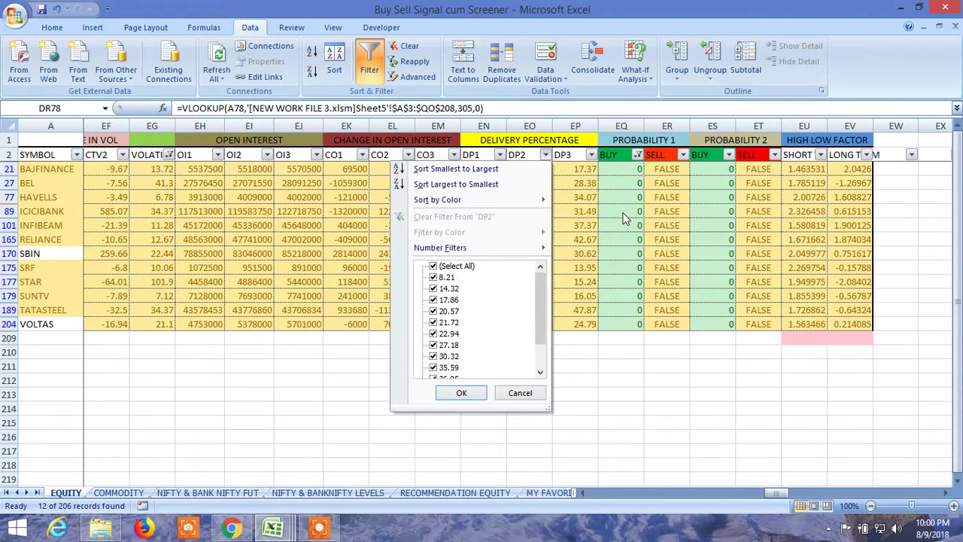
key("Escape")
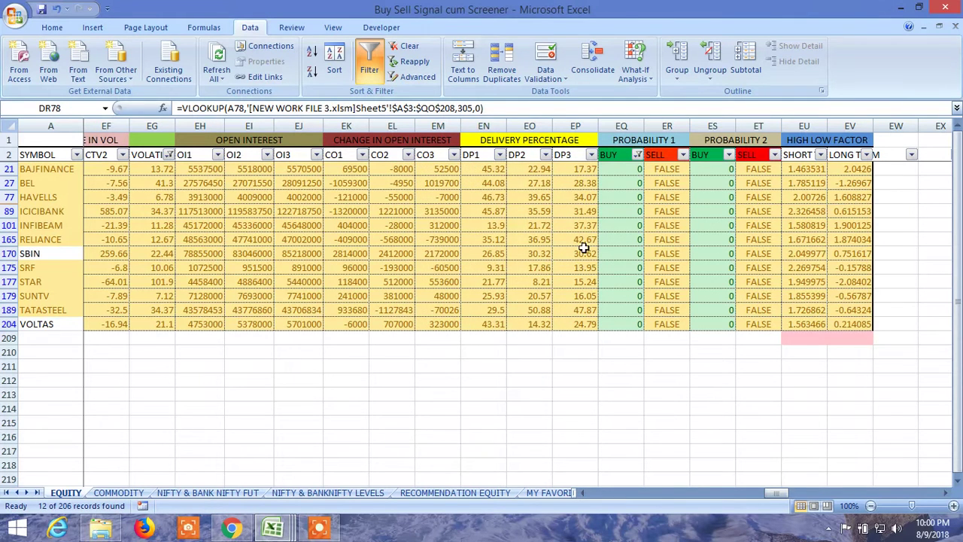
left_click(591, 154)
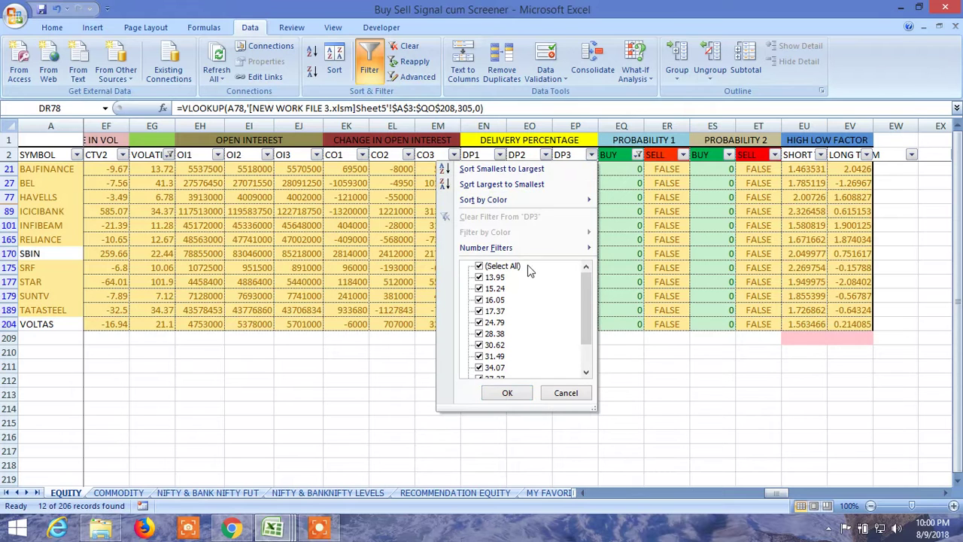
mouse_move(517, 249)
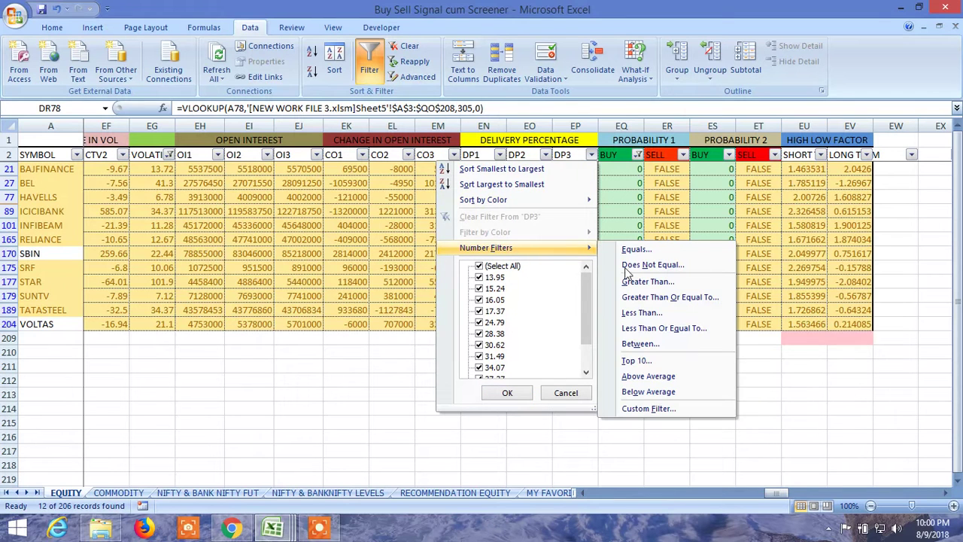
left_click(690, 329)
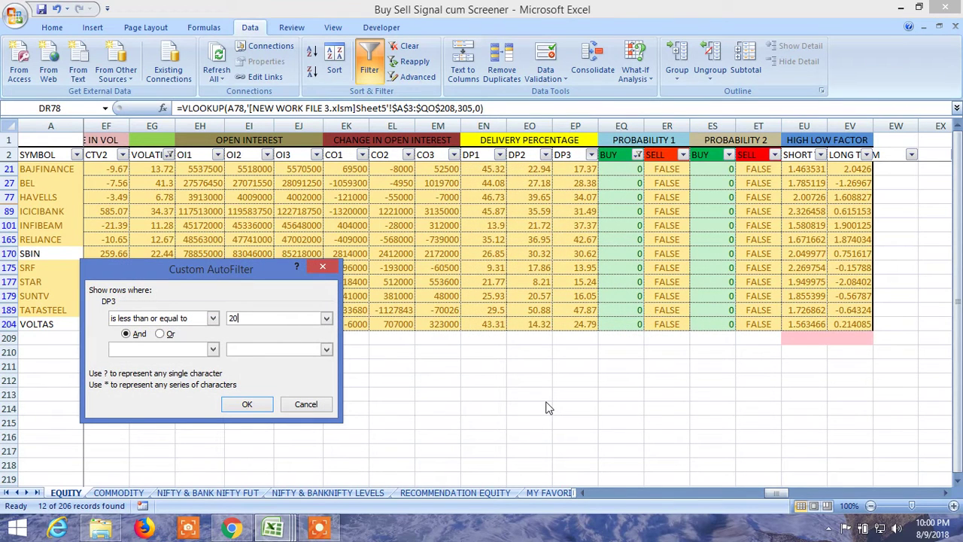
type("20")
left_click(252, 405)
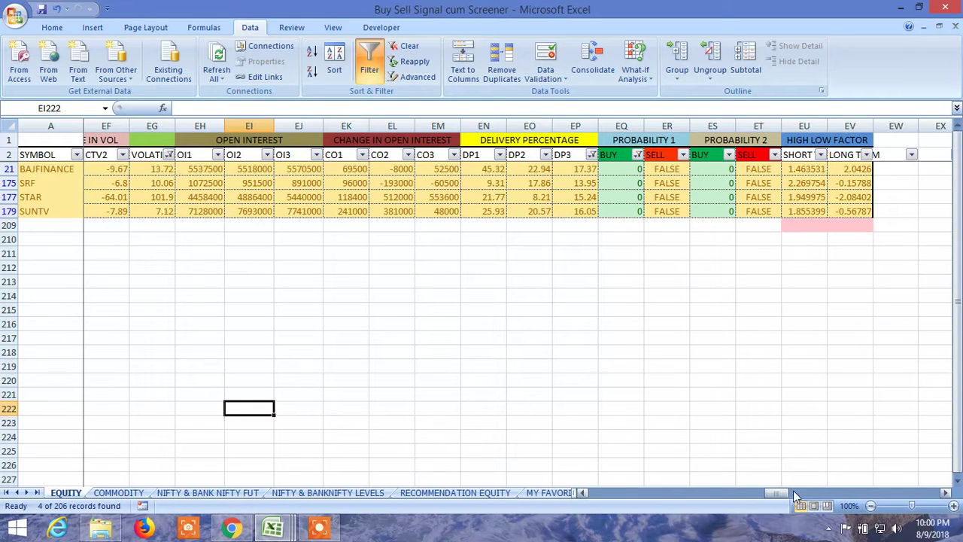
Filter the PV-R1 column under the intraday LTP position section to exclude FALSE and keep only TRUE.
left_click_drag(776, 491, 750, 503)
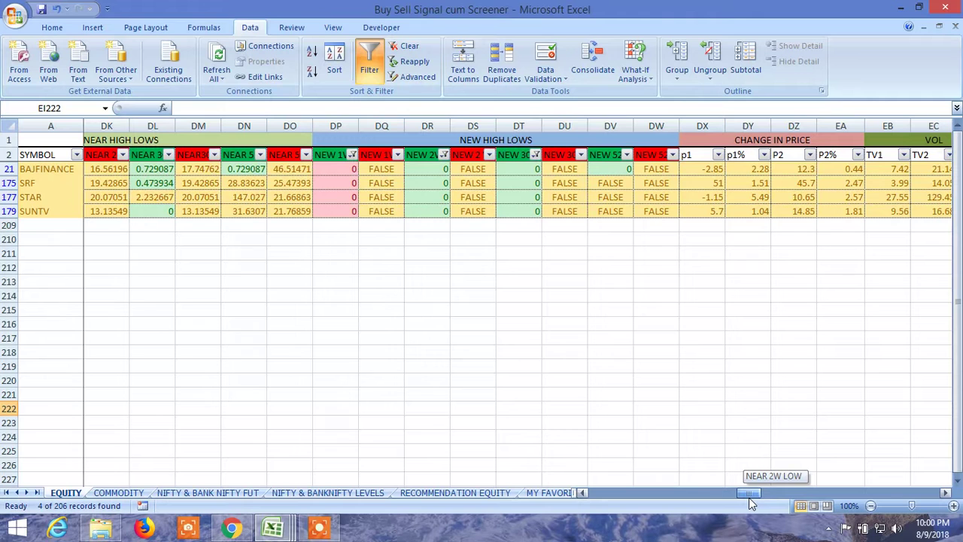
left_click_drag(750, 502, 623, 508)
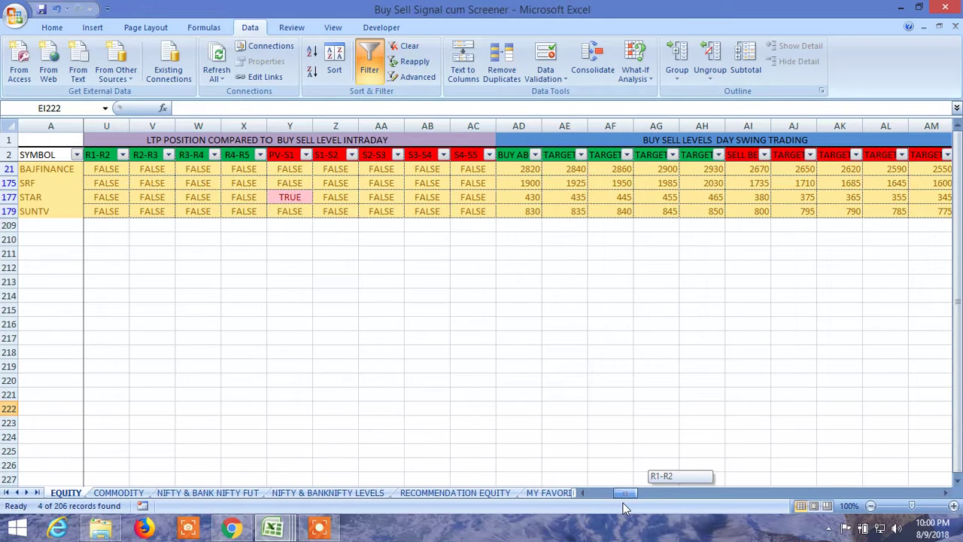
left_click_drag(622, 507, 613, 503)
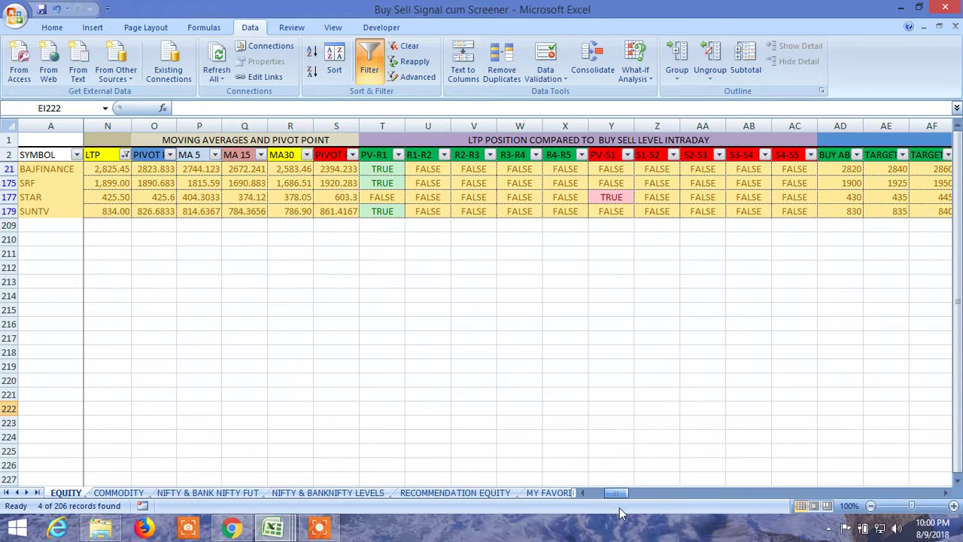
left_click(398, 155)
left_click(398, 154)
left_click(397, 155)
left_click(397, 155)
left_click(398, 156)
left_click(398, 155)
left_click(398, 156)
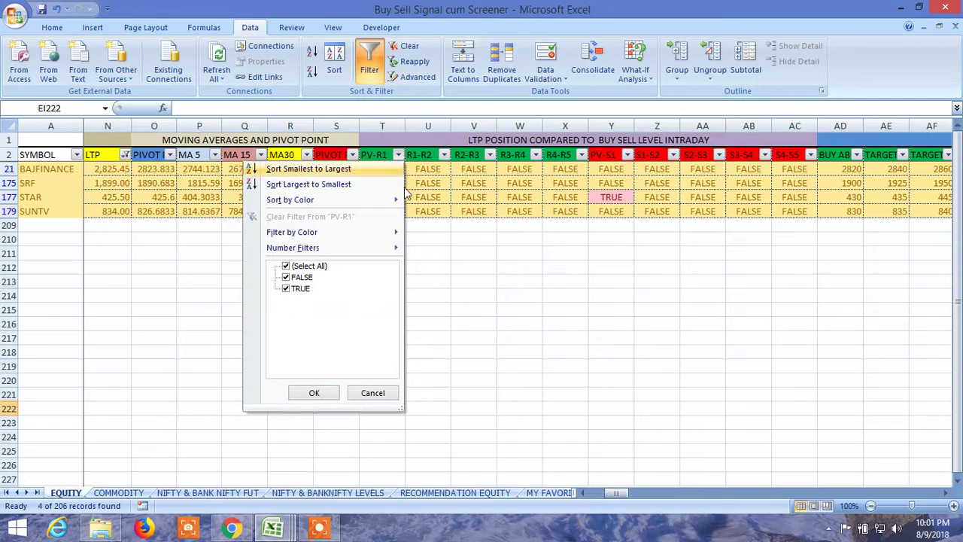
left_click(286, 277)
left_click(314, 394)
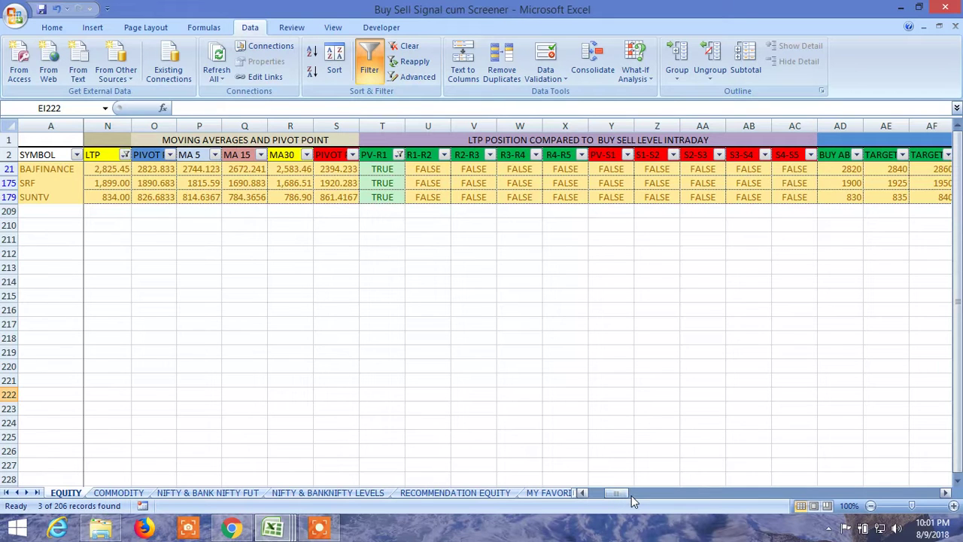
Review the remaining stocks' LTP positions against the swing, positional and short-term levels, and return to their intraday buy and sell levels.
left_click_drag(629, 494, 645, 498)
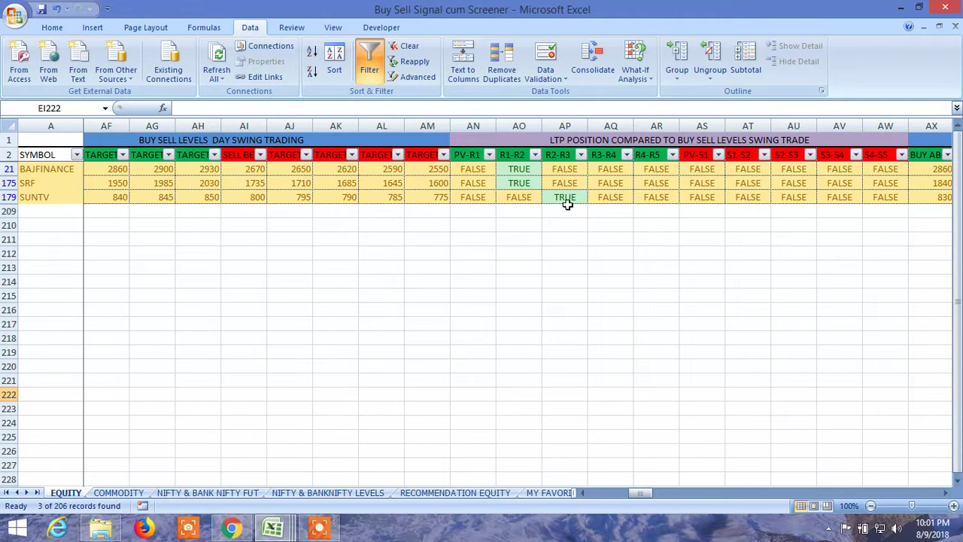
left_click_drag(645, 500, 668, 497)
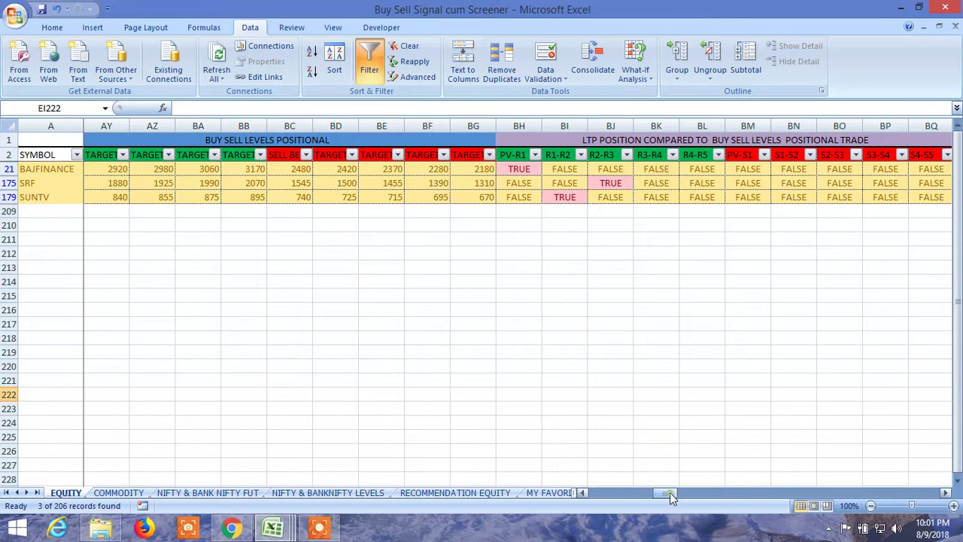
left_click_drag(669, 494, 699, 494)
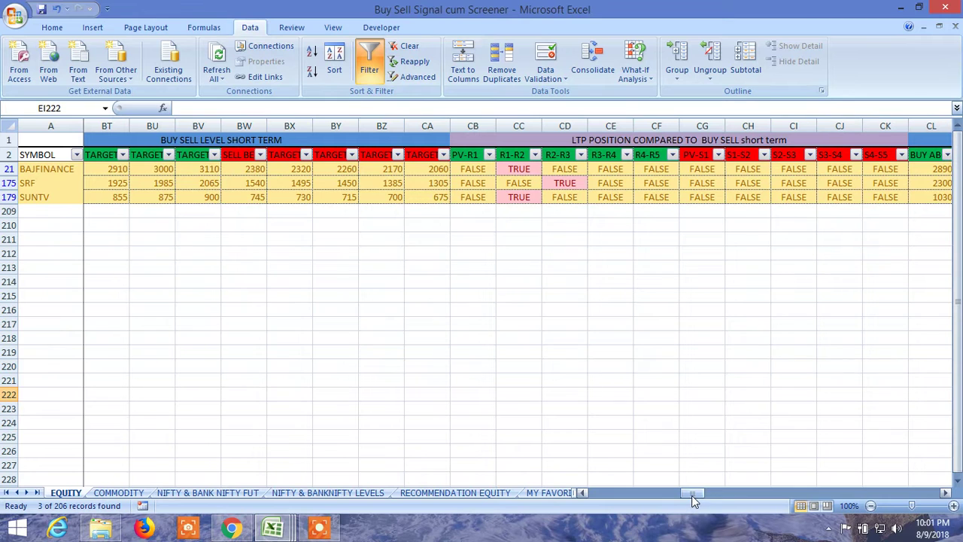
left_click_drag(698, 494, 595, 500)
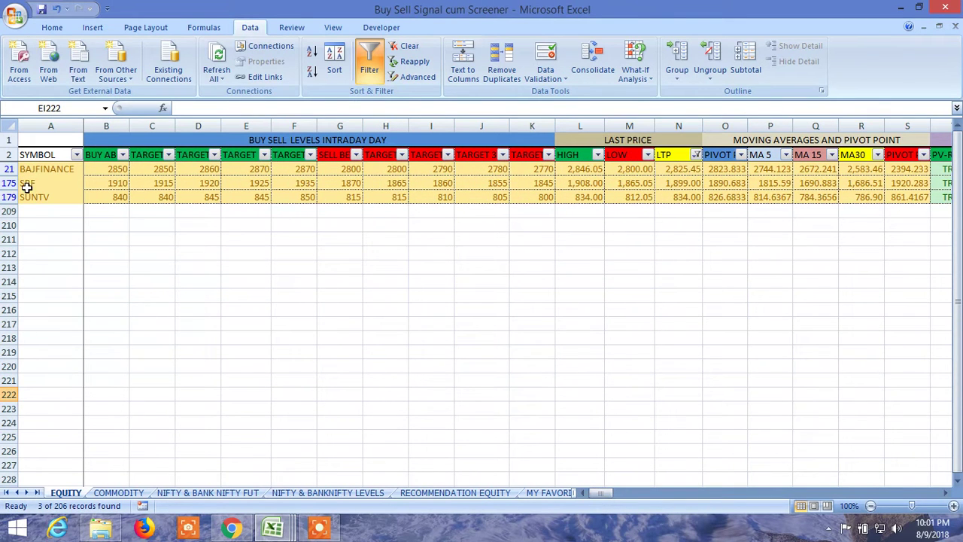